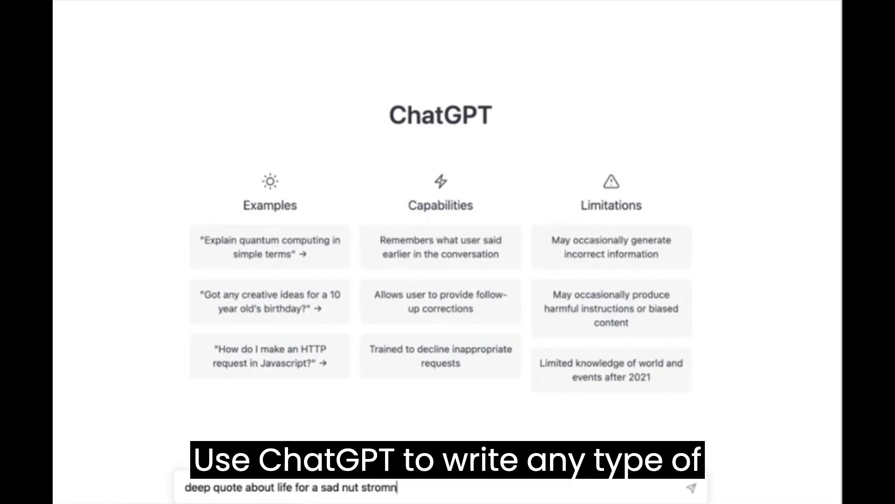
Fix the 'strong' typo and send the request for a deep life quote for a sad but strong girl
key(BackSpace)
key(BackSpace)
text(ng )
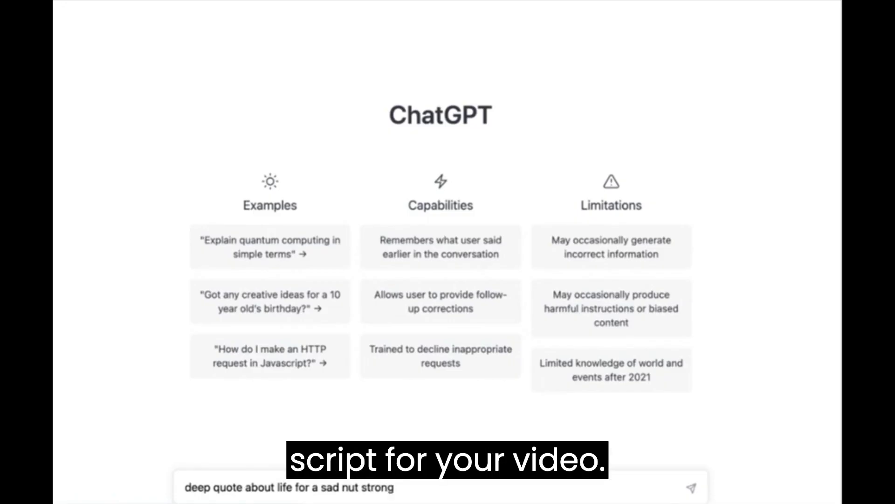
text(girl)
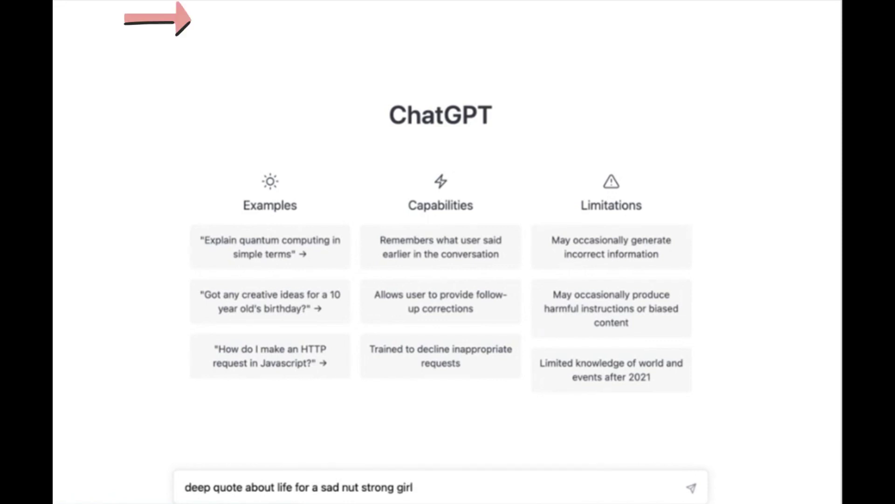
key(Return)
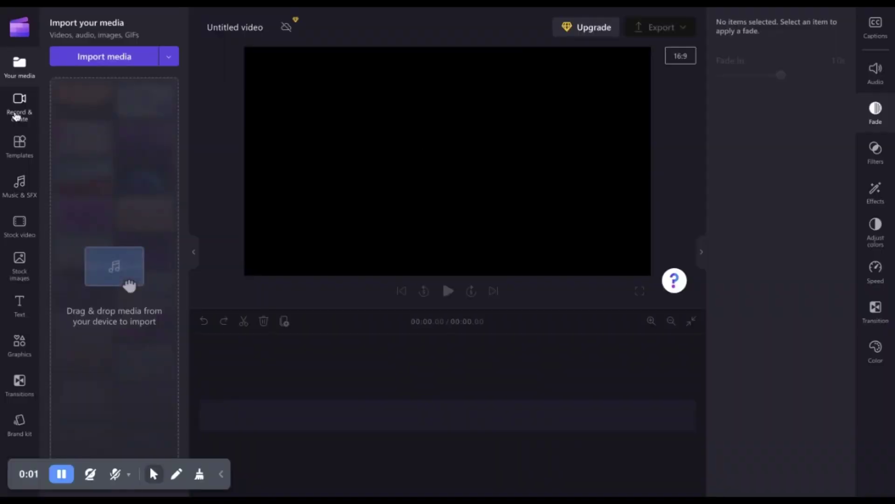
Paste the rain quote into Text to speech, choose the Ashley voice, and preview it
click(17, 113)
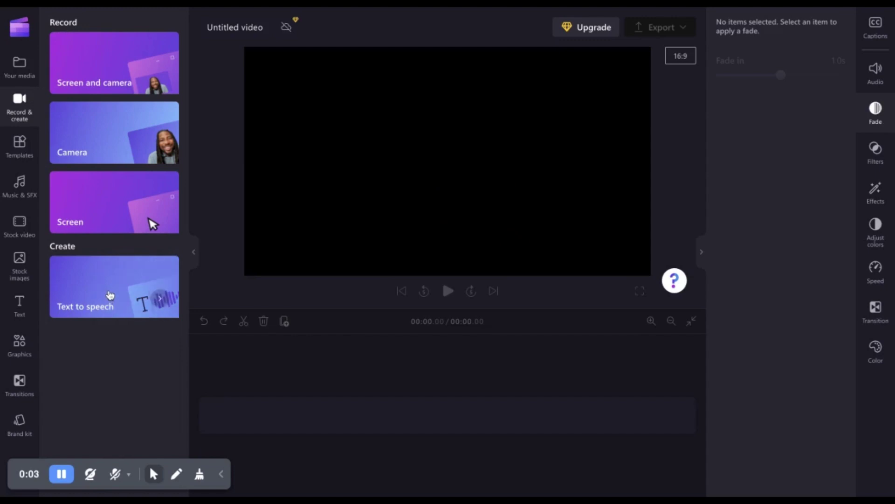
click(110, 294)
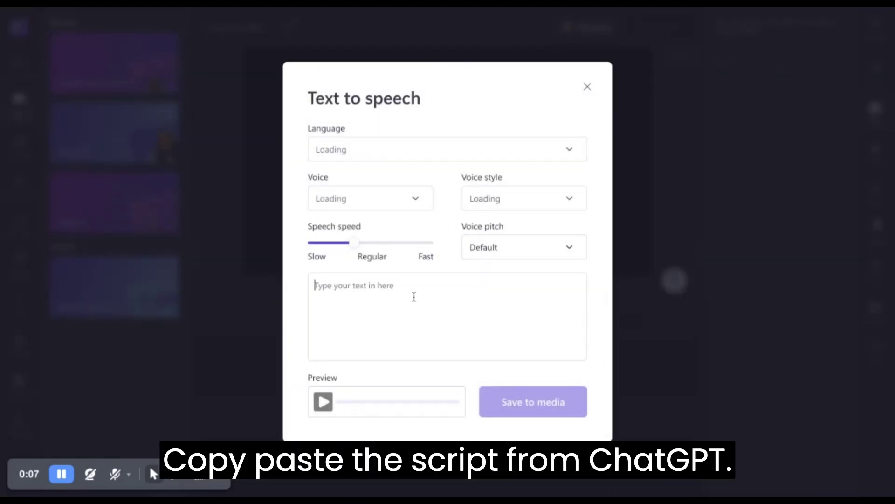
text(Life is not about waiting for the storms to pass, it's about learning to dance in the rain.)
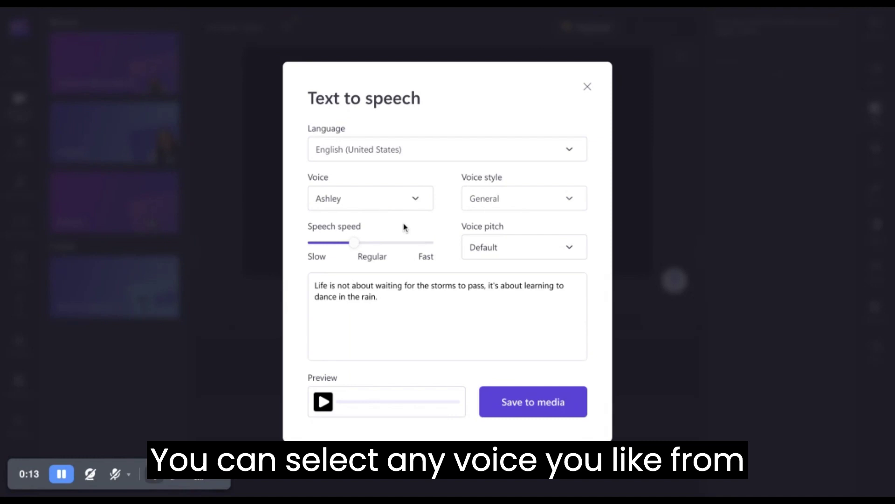
click(399, 203)
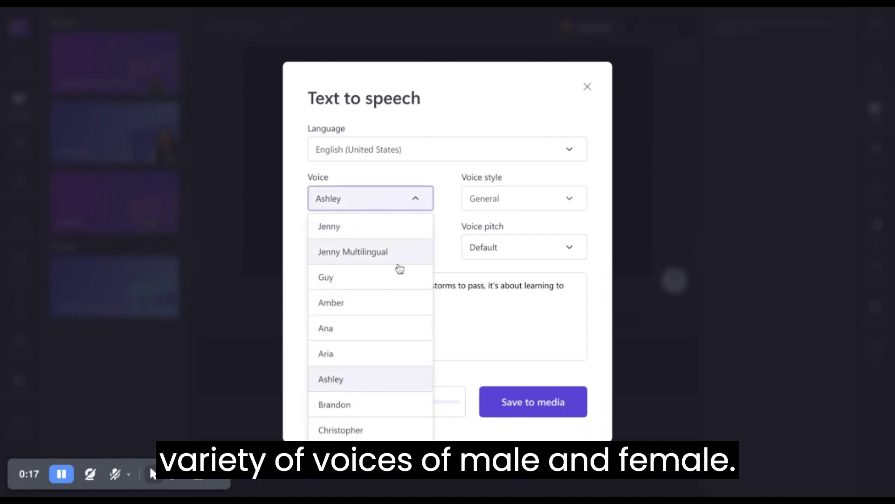
scroll(398, 269, down, 3)
scroll(371, 266, down, 3)
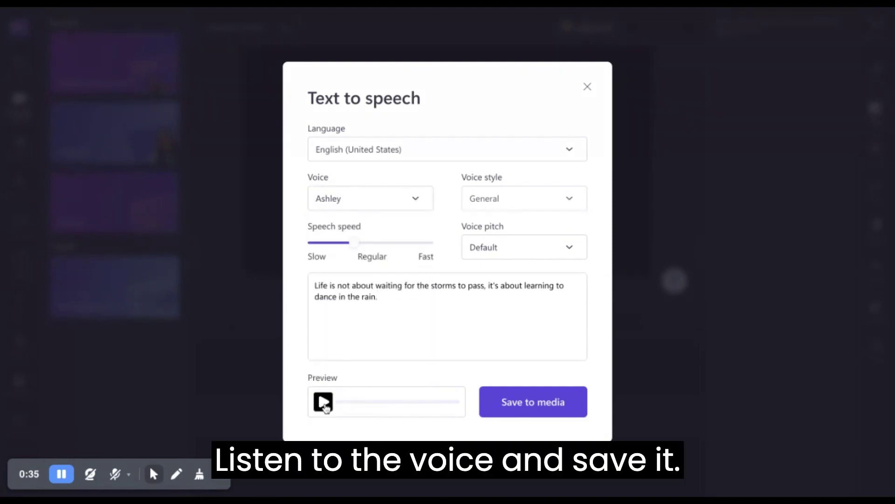
click(324, 402)
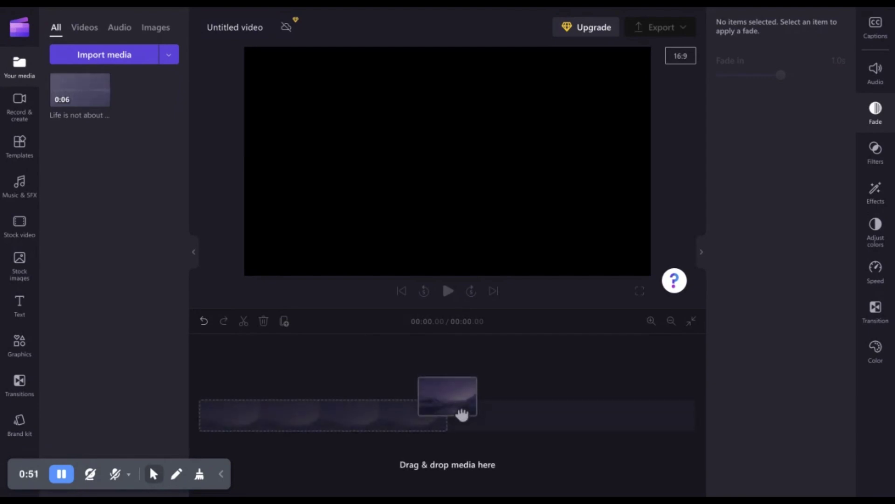
mouse_move(79, 88)
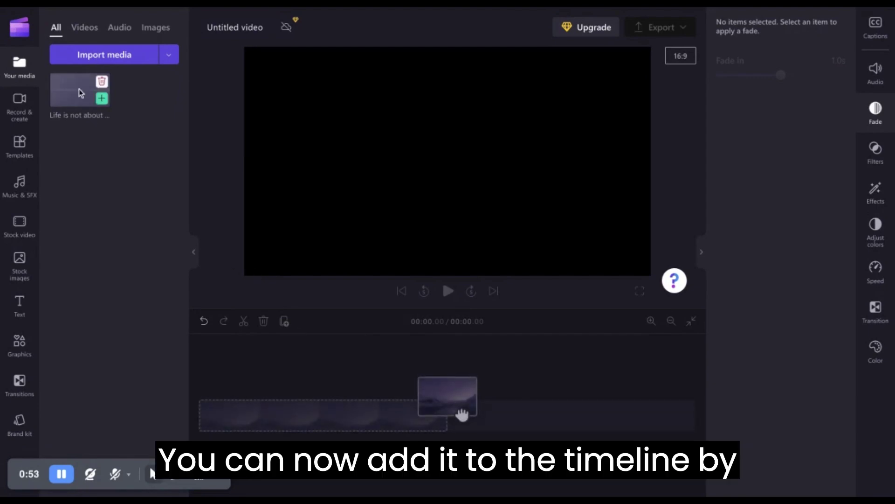
Put the 6-second voiceover on the timeline and export it at 720p
click(101, 98)
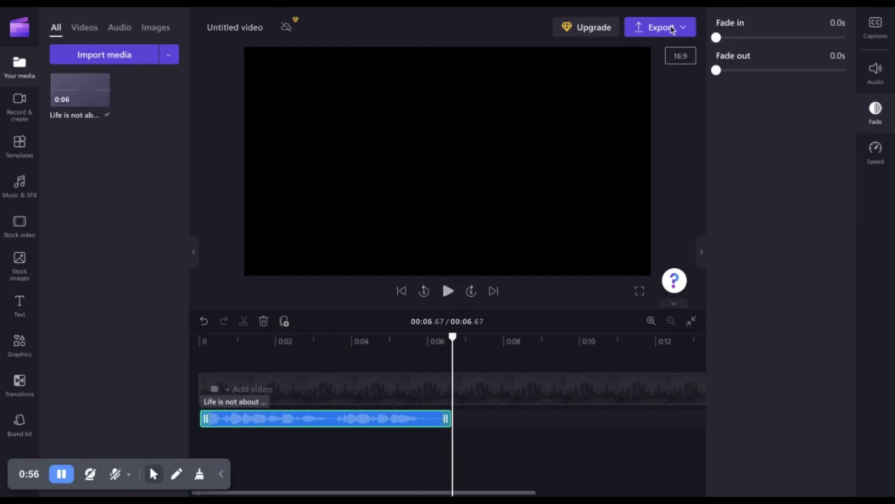
click(661, 28)
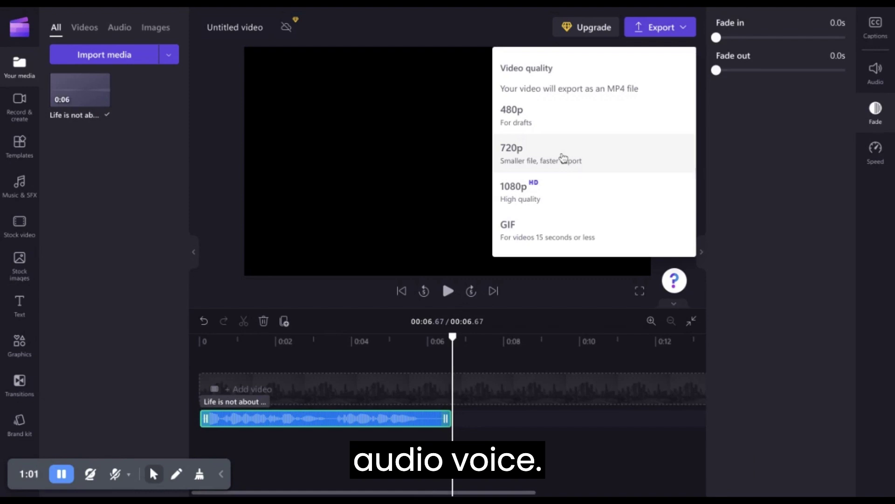
click(564, 155)
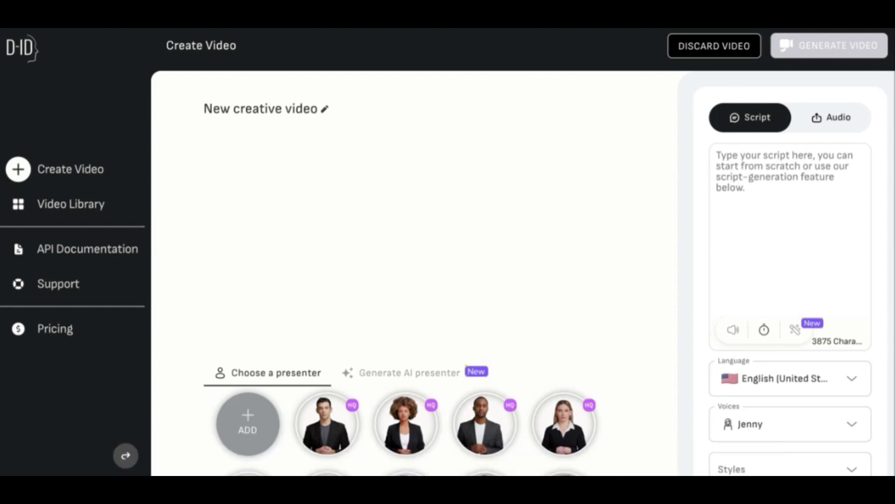
Generate a D-ID video from the uploaded voiceover audio with the dark-haired woman as presenter
click(832, 119)
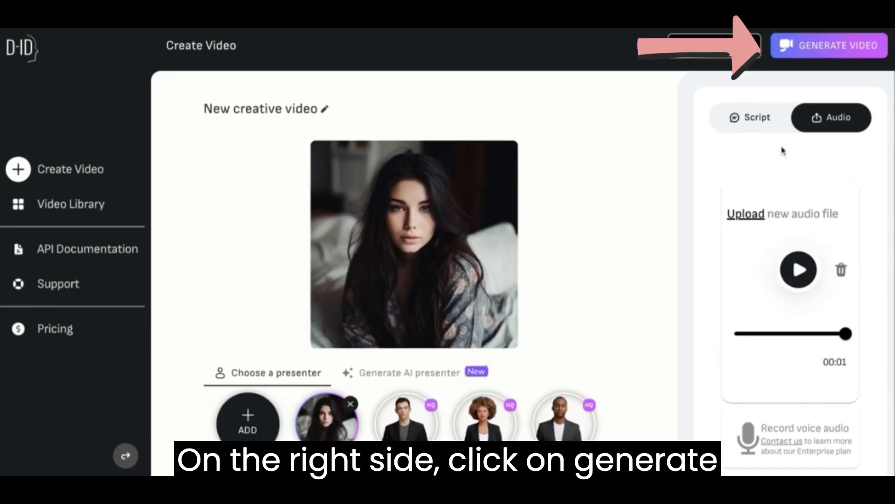
click(818, 53)
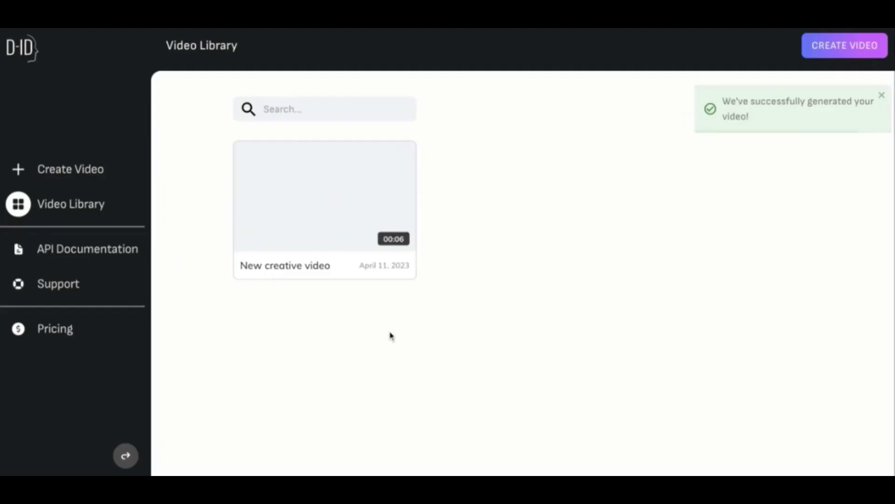
mouse_move(325, 203)
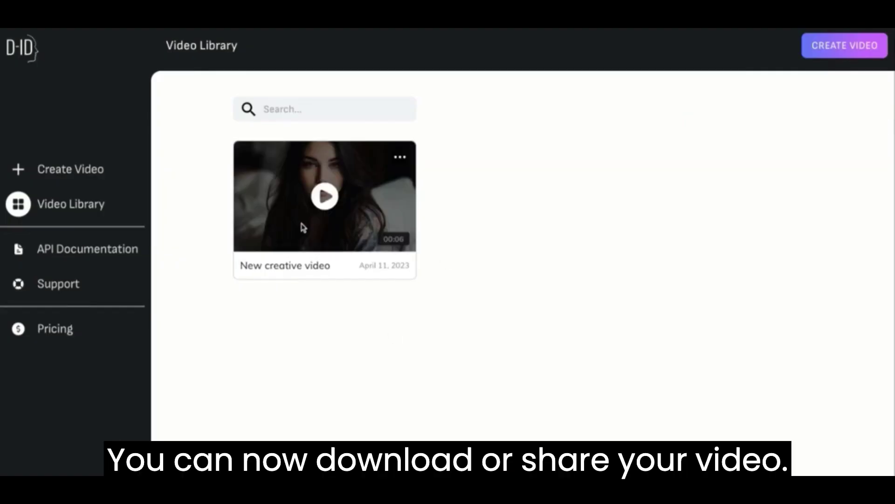
Download New creative video from its card's three-dot menu in the D-ID library
click(399, 160)
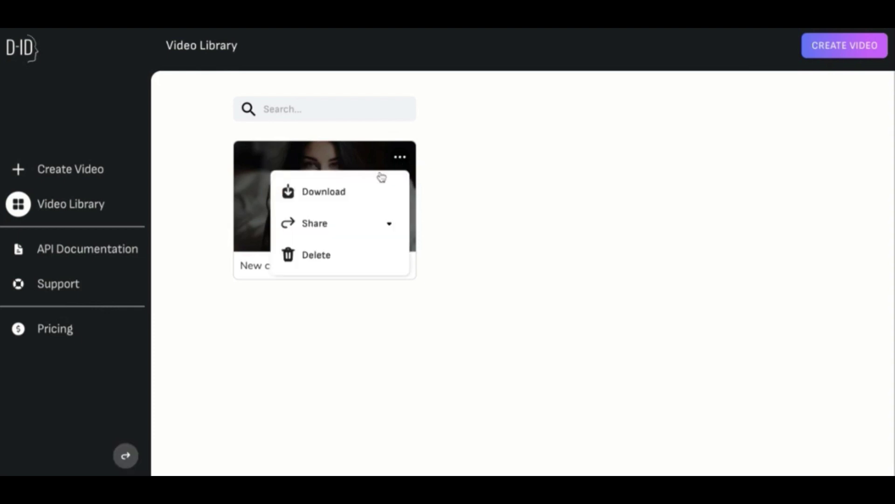
click(348, 192)
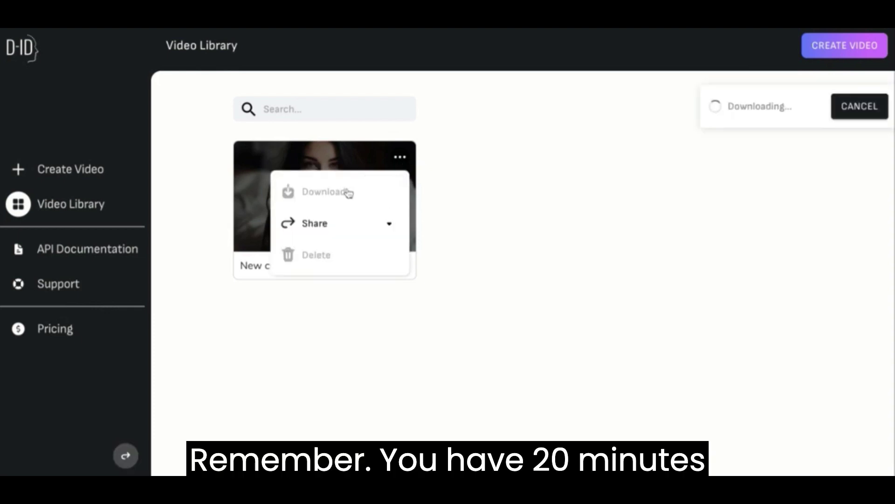